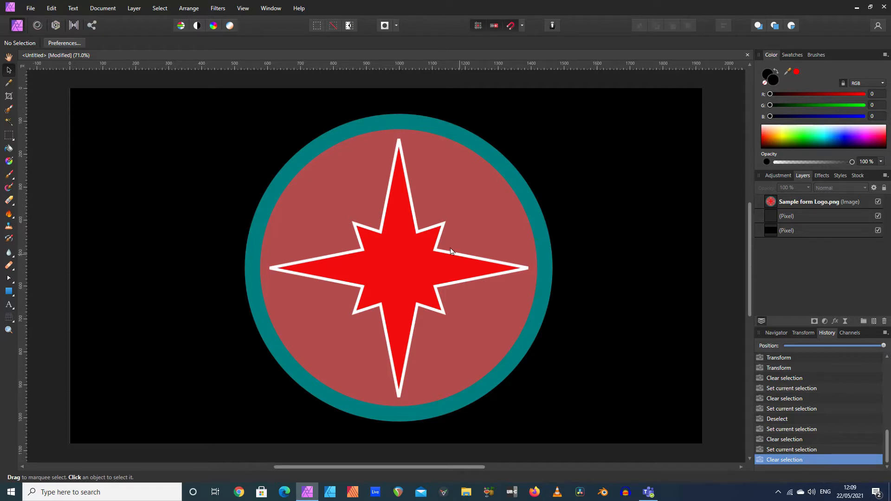
Show the Assets panel and dock it alongside the Color, Swatches and Brushes panels.
{"action": "left_click", "coordinate": [242, 8]}
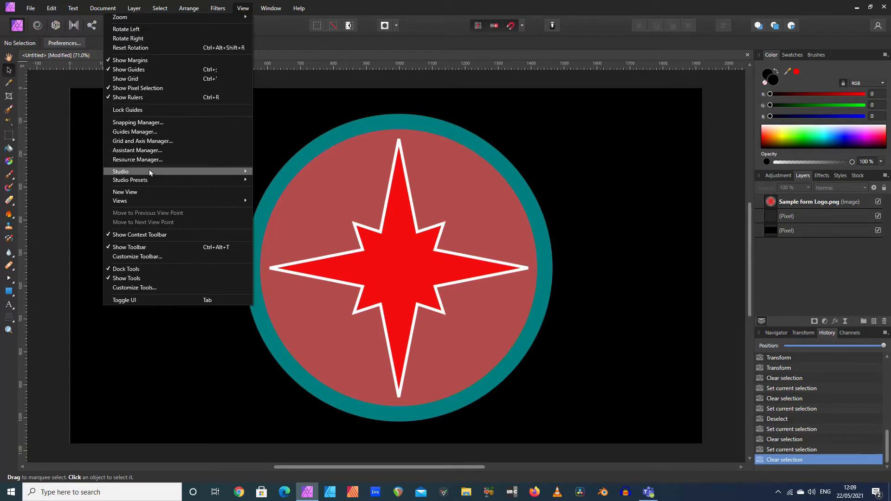
{"action": "mouse_move", "coordinate": [149, 171]}
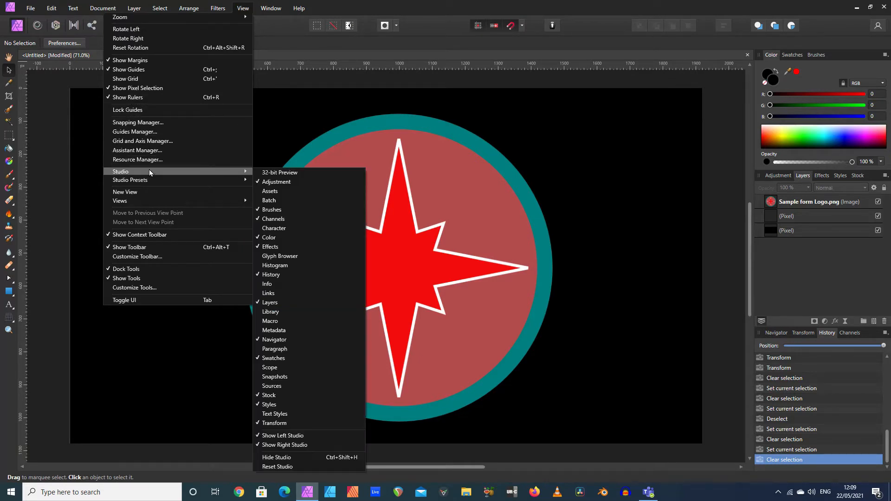
{"action": "left_click", "coordinate": [280, 191]}
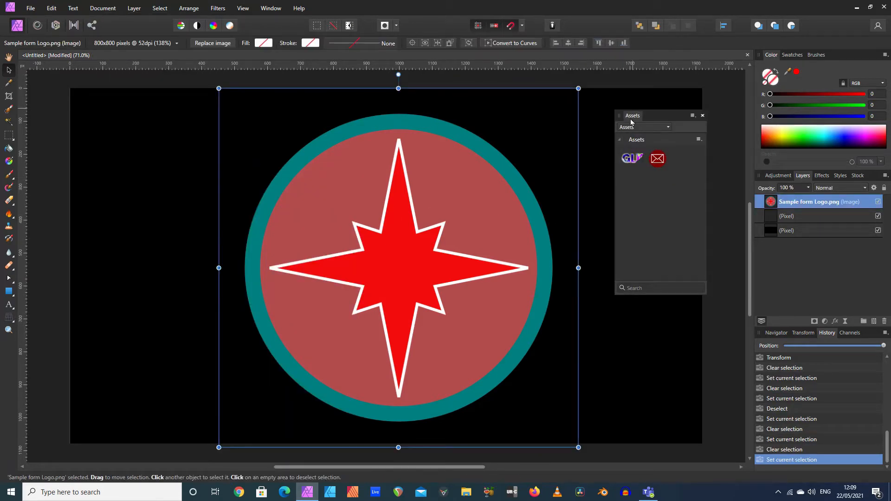
{"action": "left_click_drag", "start_coordinate": [632, 116], "coordinate": [767, 56]}
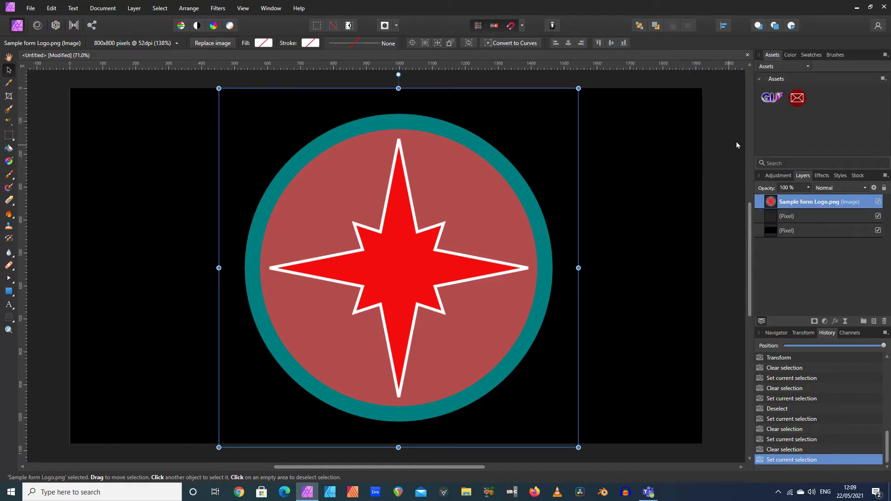
{"action": "left_click", "coordinate": [715, 203]}
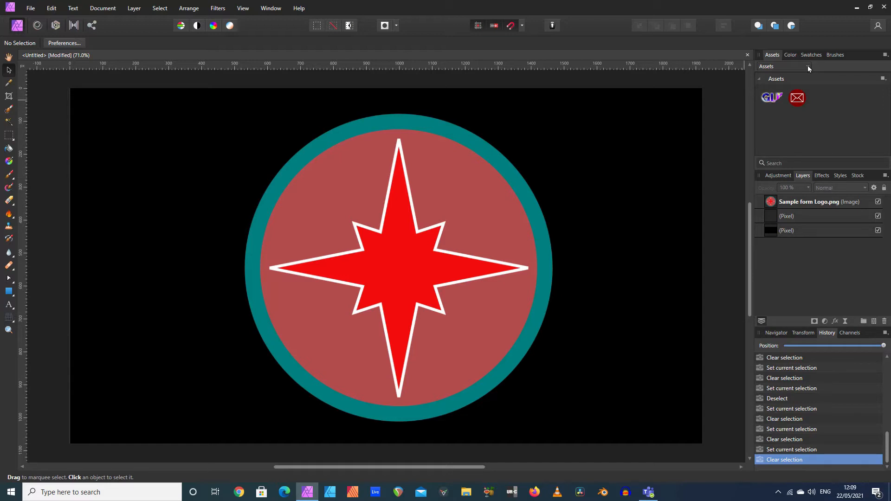
Create a new asset category and rename it "Logos Demo".
{"action": "left_click", "coordinate": [886, 56]}
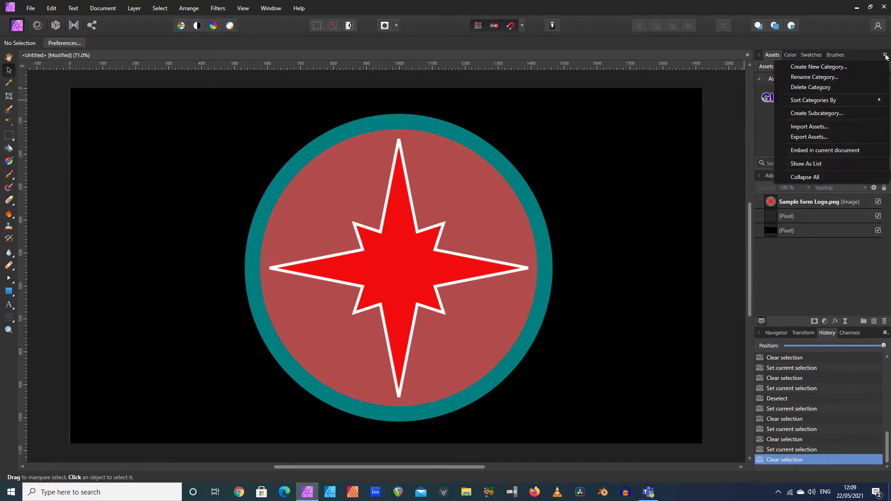
{"action": "left_click", "coordinate": [850, 68]}
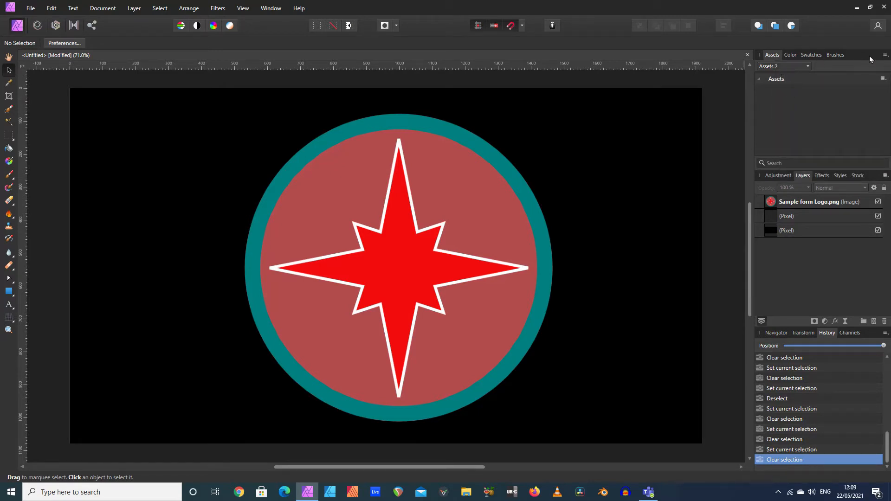
{"action": "left_click", "coordinate": [885, 55]}
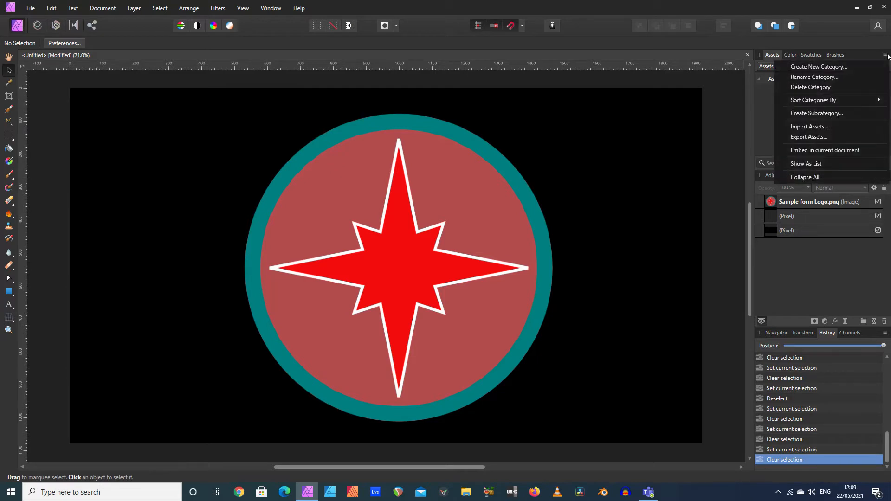
{"action": "left_click", "coordinate": [842, 76]}
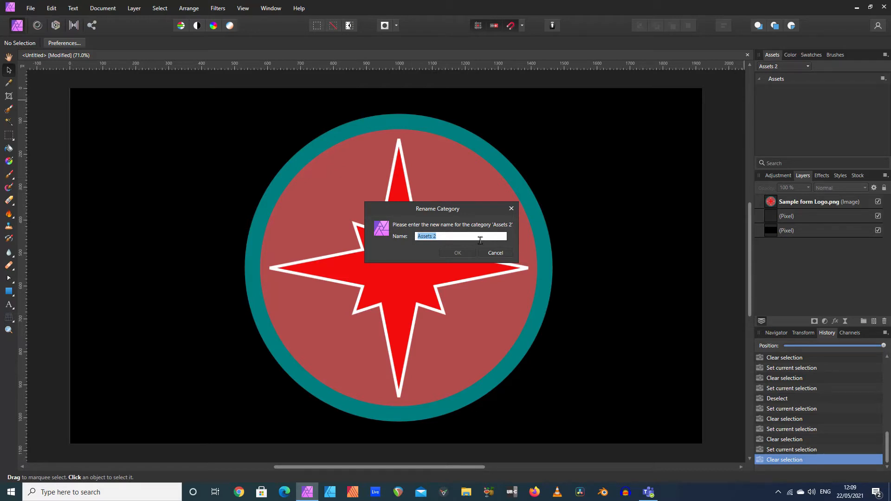
{"action": "type", "text": "Logos Dmo"}
{"action": "key", "text": "BackSpace"}
{"action": "key", "text": "BackSpace"}
{"action": "type", "text": "em"}
{"action": "left_click", "coordinate": [457, 253]}
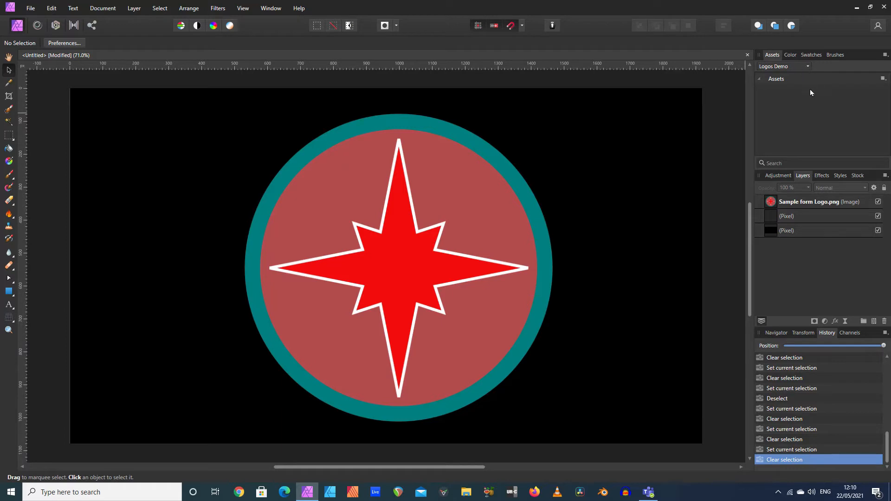
Add the Sample form Logo.png image on the canvas to the Logos Demo category as an asset from the selection.
{"action": "left_click", "coordinate": [793, 65]}
{"action": "left_click", "coordinate": [774, 97]}
{"action": "left_click", "coordinate": [423, 255]}
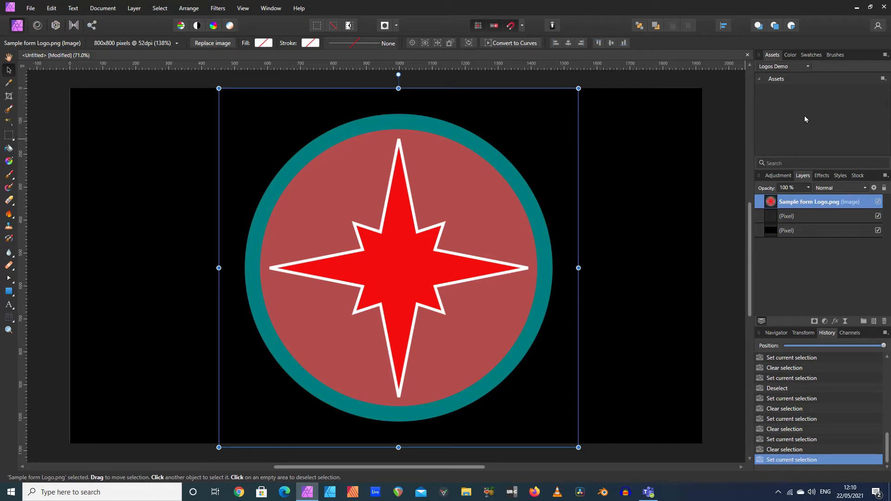
{"action": "left_click", "coordinate": [786, 68]}
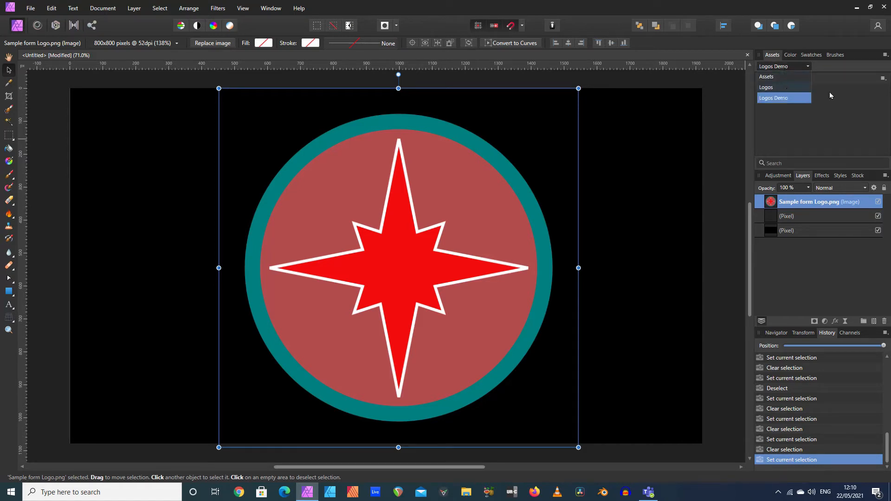
{"action": "left_click", "coordinate": [882, 80]}
{"action": "left_click", "coordinate": [883, 80]}
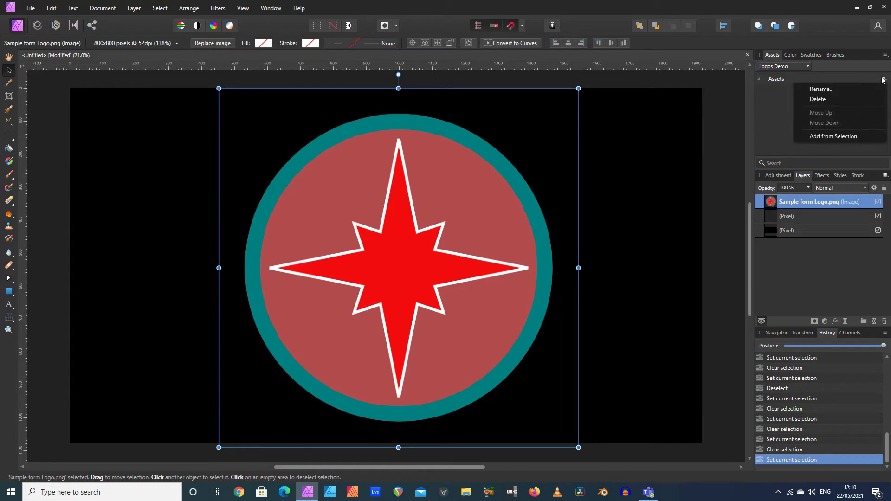
{"action": "left_click", "coordinate": [845, 138]}
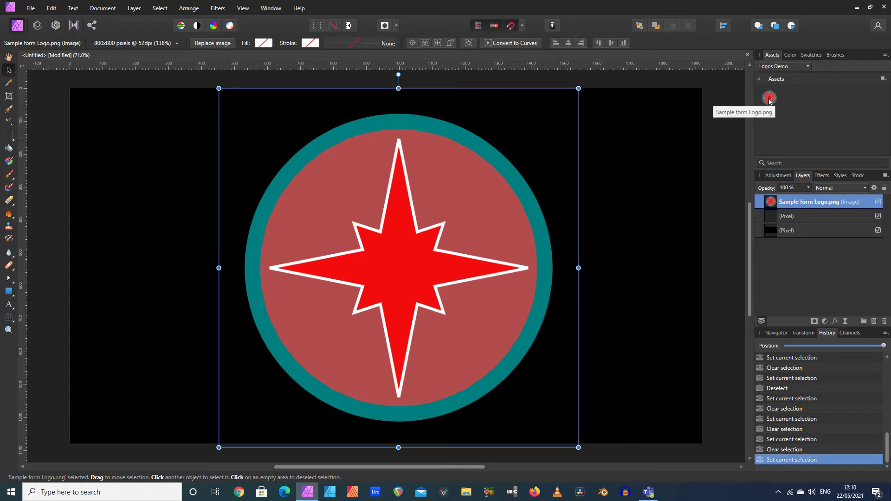
Look at the contents of the Assets category and return to the Logos Demo category.
{"action": "left_click", "coordinate": [712, 157]}
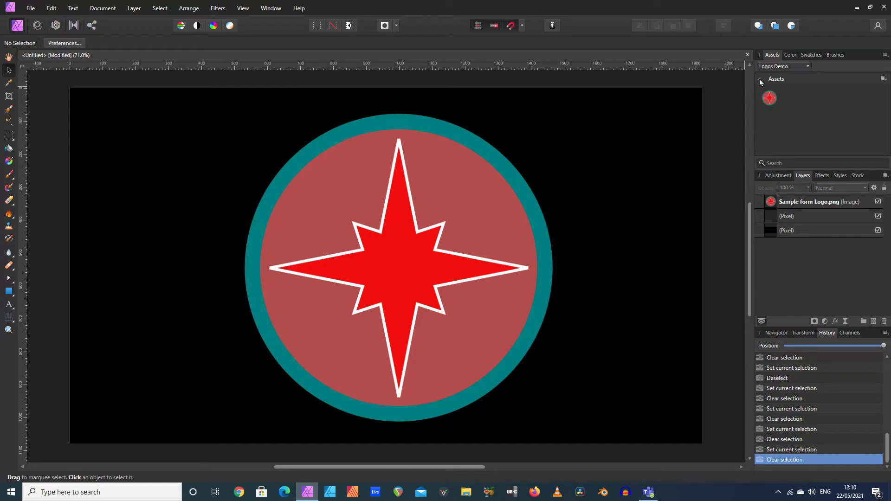
{"action": "left_click", "coordinate": [808, 66]}
{"action": "left_click", "coordinate": [782, 77]}
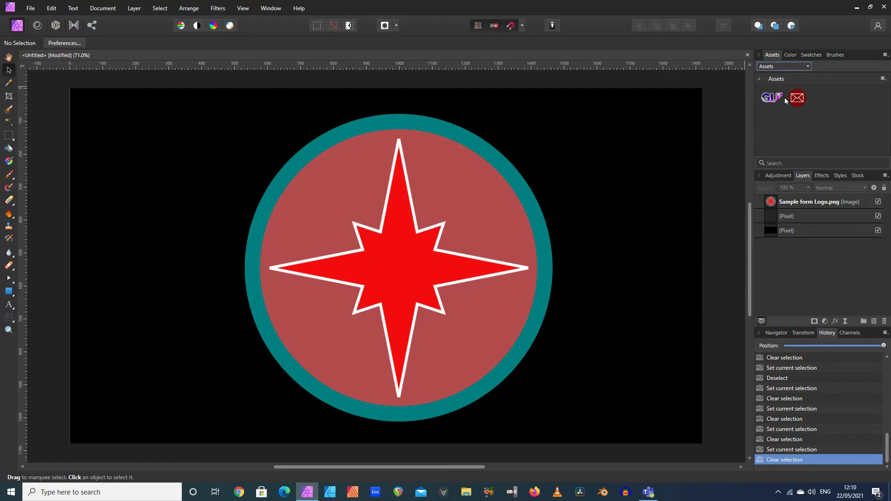
{"action": "left_click", "coordinate": [802, 67]}
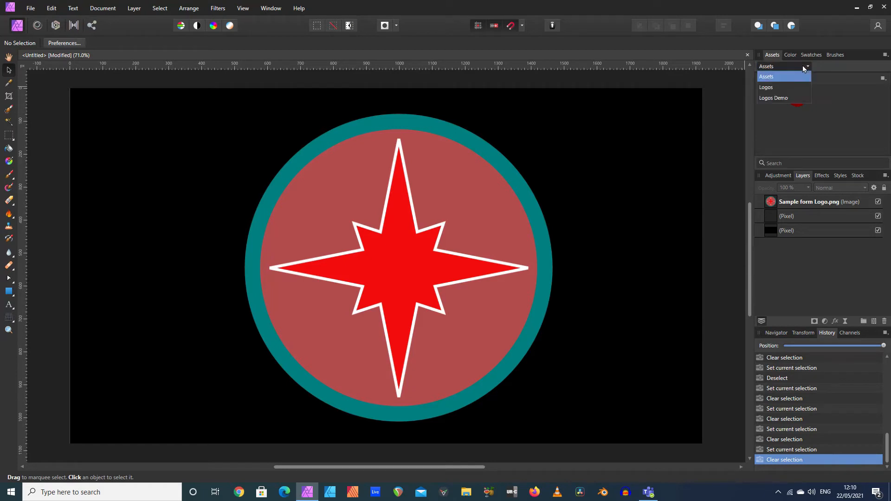
{"action": "left_click", "coordinate": [779, 98]}
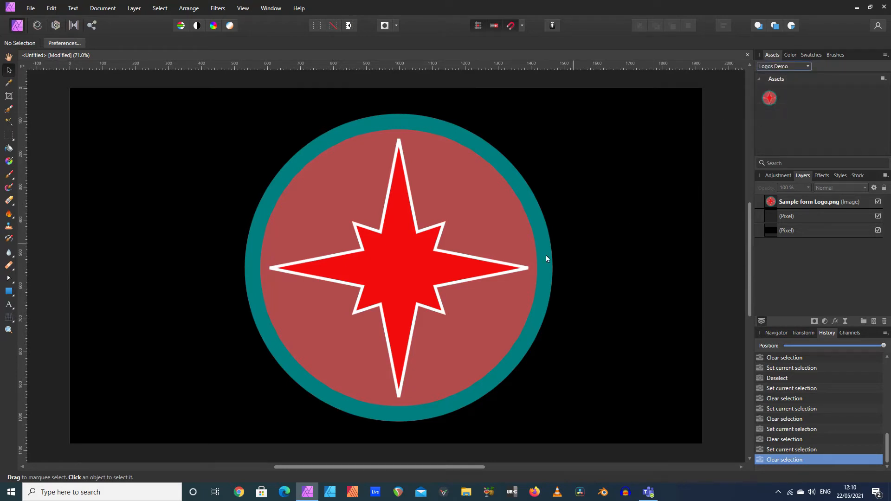
Delete the Sample form Logo.png image from the canvas.
{"action": "left_click", "coordinate": [468, 270]}
{"action": "key", "text": "Delete"}
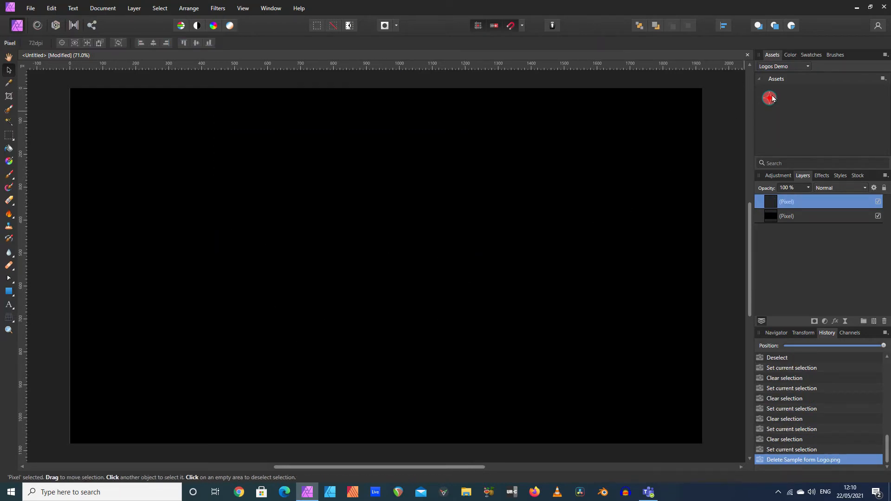
Place the logo asset from Logos Demo on the canvas, scale it to about 69%, and move it near the canvas centre.
{"action": "left_click_drag", "start_coordinate": [769, 98], "coordinate": [269, 265]}
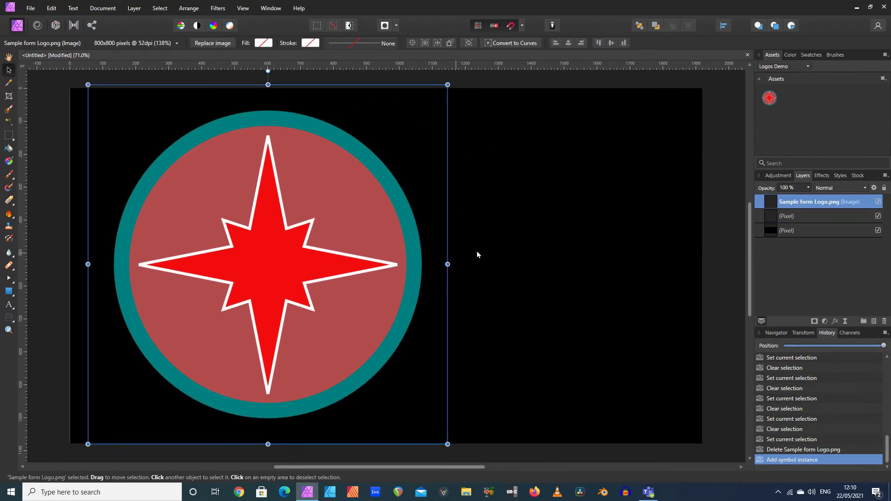
{"action": "left_click", "coordinate": [530, 251]}
{"action": "left_click", "coordinate": [366, 364]}
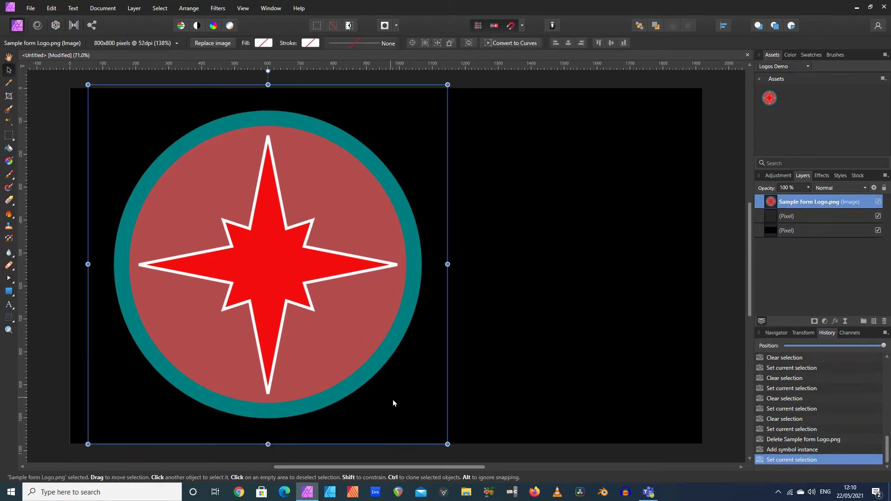
{"action": "left_click_drag", "start_coordinate": [447, 441], "coordinate": [288, 259]}
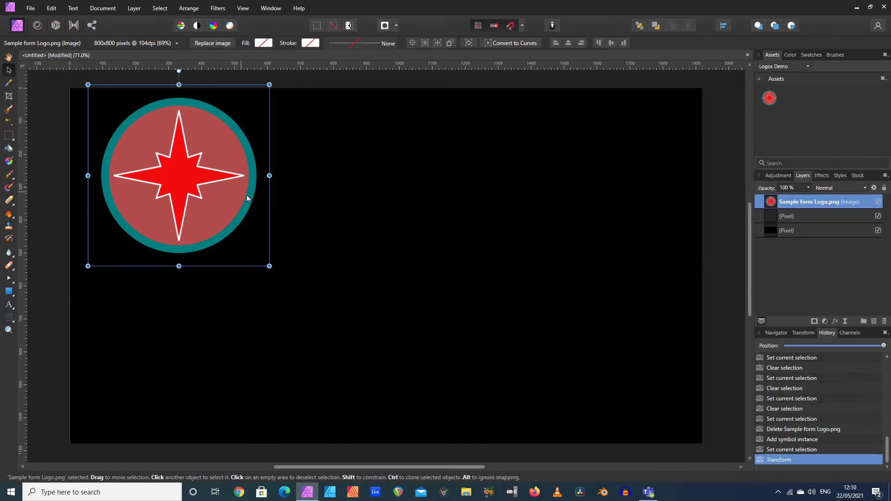
{"action": "left_click_drag", "start_coordinate": [246, 195], "coordinate": [440, 285]}
Place two more full-size copies of the logo asset, one on each side of the small logo.
{"action": "left_click", "coordinate": [510, 277]}
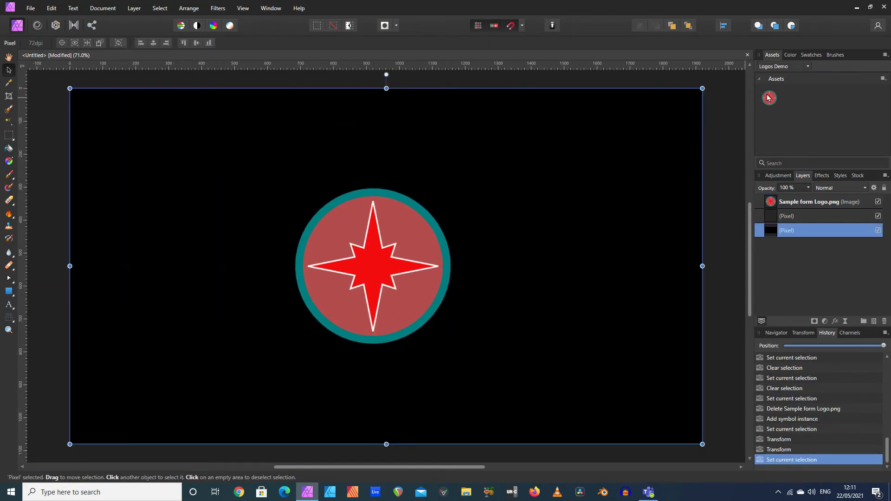
{"action": "left_click_drag", "start_coordinate": [769, 97], "coordinate": [565, 223]}
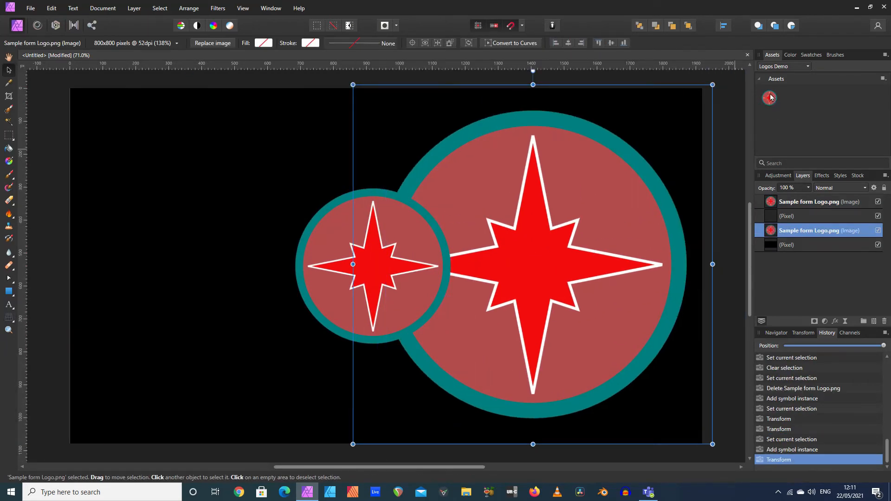
{"action": "left_click_drag", "start_coordinate": [769, 98], "coordinate": [233, 279]}
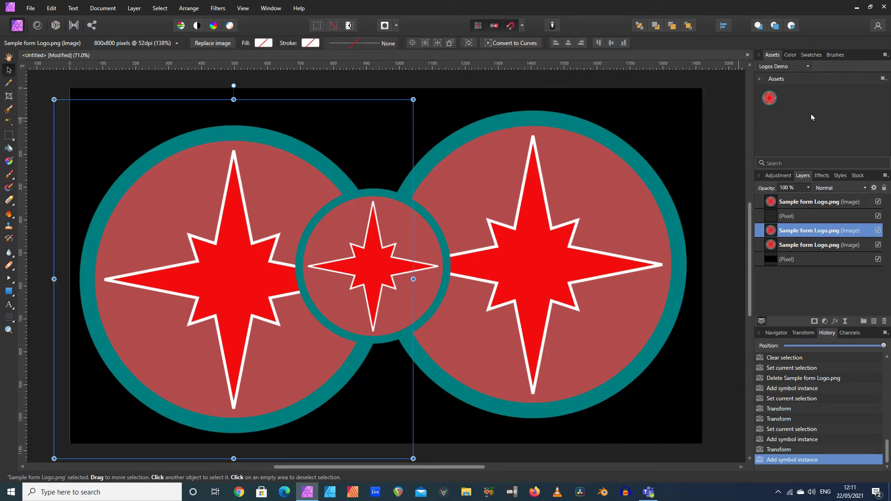
Delete all three placed logos from the canvas and clear the selection.
{"action": "key", "text": "Delete"}
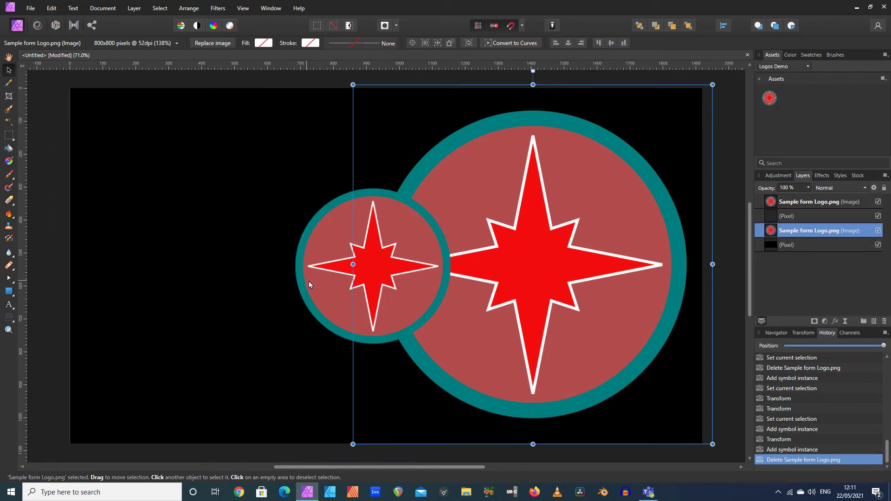
{"action": "left_click", "coordinate": [341, 283]}
{"action": "key", "text": "Delete"}
{"action": "left_click", "coordinate": [528, 283]}
{"action": "key", "text": "Delete"}
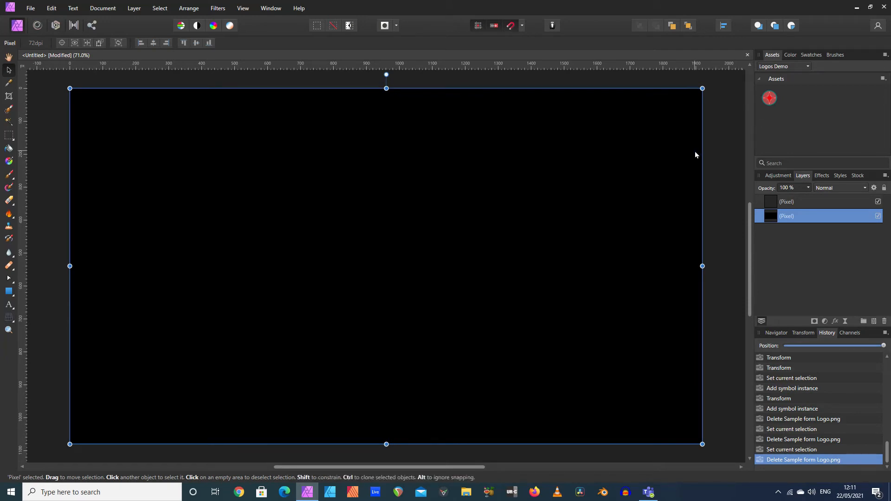
{"action": "left_click", "coordinate": [724, 179]}
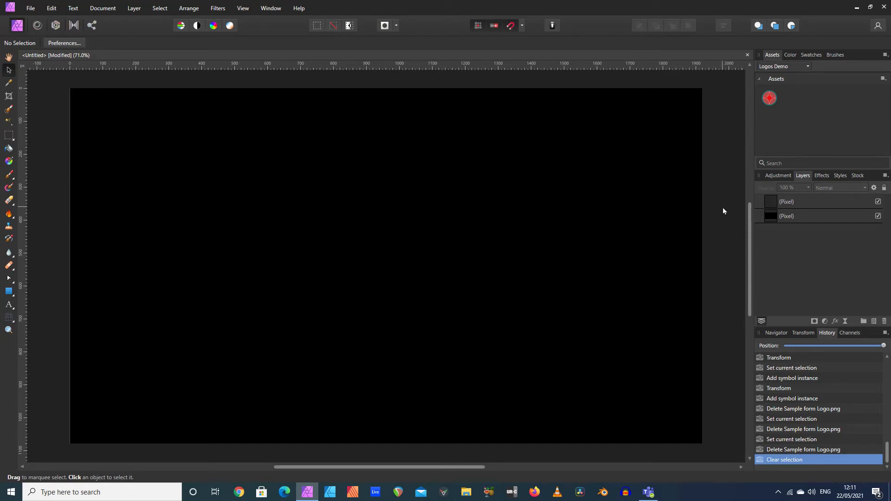
Place the GLITCH text asset from the Assets category on the canvas and enlarge it to span most of the canvas width.
{"action": "left_click", "coordinate": [808, 66]}
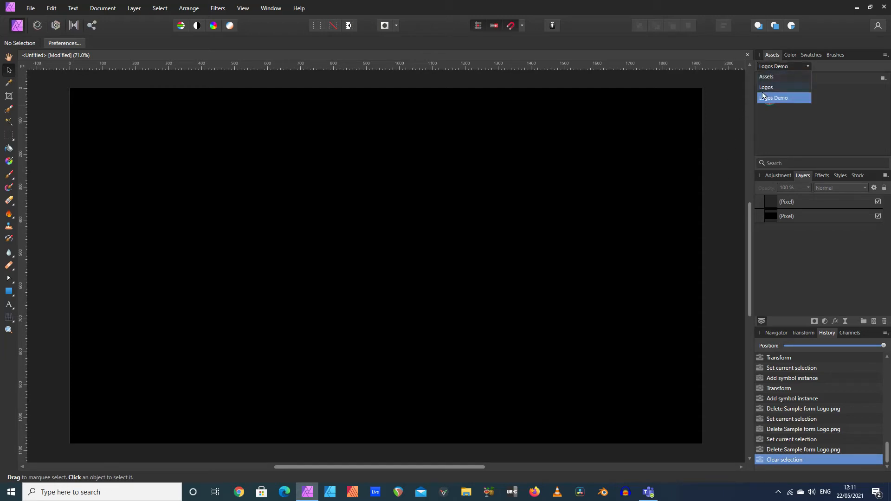
{"action": "left_click", "coordinate": [769, 76]}
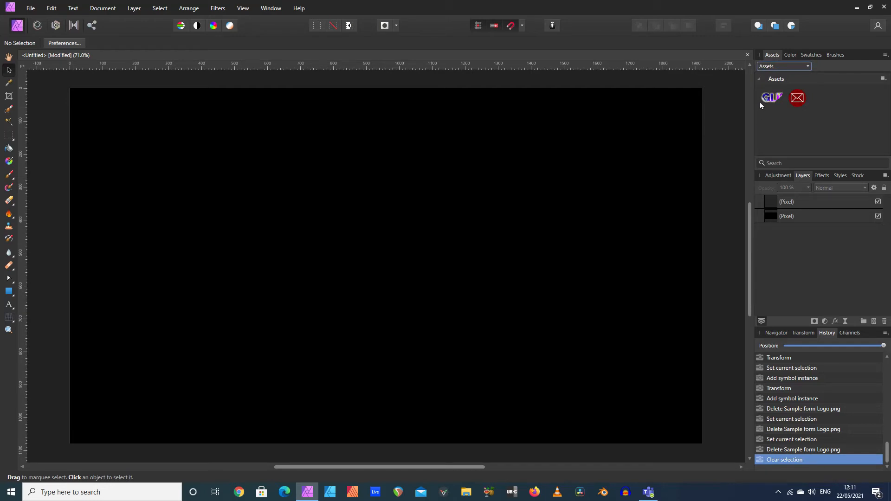
{"action": "left_click_drag", "start_coordinate": [760, 103], "coordinate": [203, 144]}
{"action": "left_click_drag", "start_coordinate": [307, 166], "coordinate": [669, 310]}
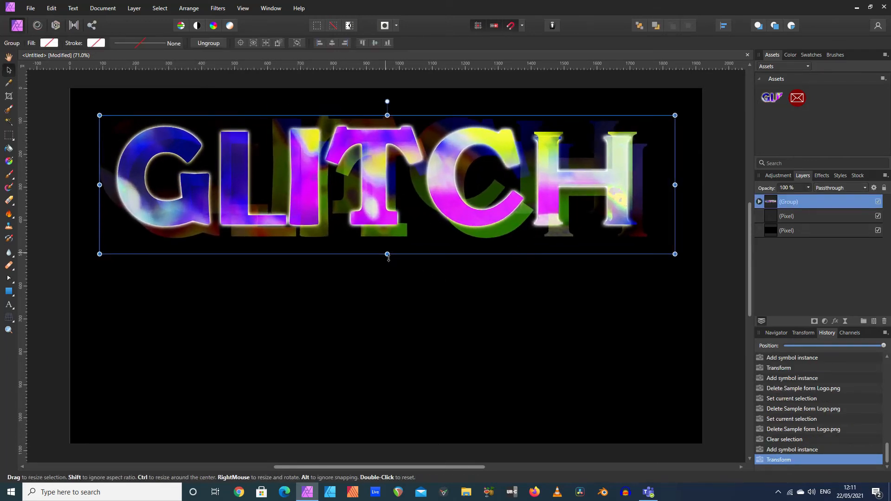
Stretch the GLITCH group vertically to nearly fill the canvas height and nudge it slightly up and to the right.
{"action": "left_click_drag", "start_coordinate": [387, 254], "coordinate": [378, 428]}
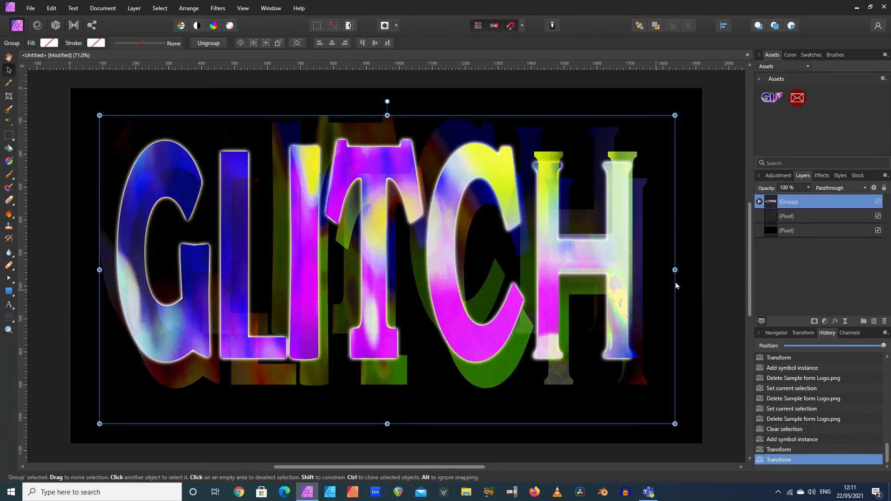
{"action": "key", "text": "ctrl+d"}
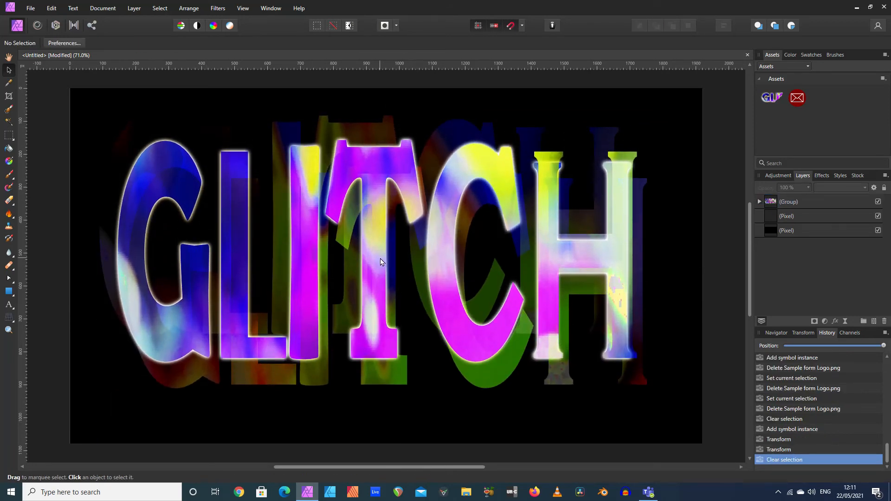
{"action": "left_click_drag", "start_coordinate": [383, 260], "coordinate": [385, 257]}
{"action": "left_click", "coordinate": [700, 229]}
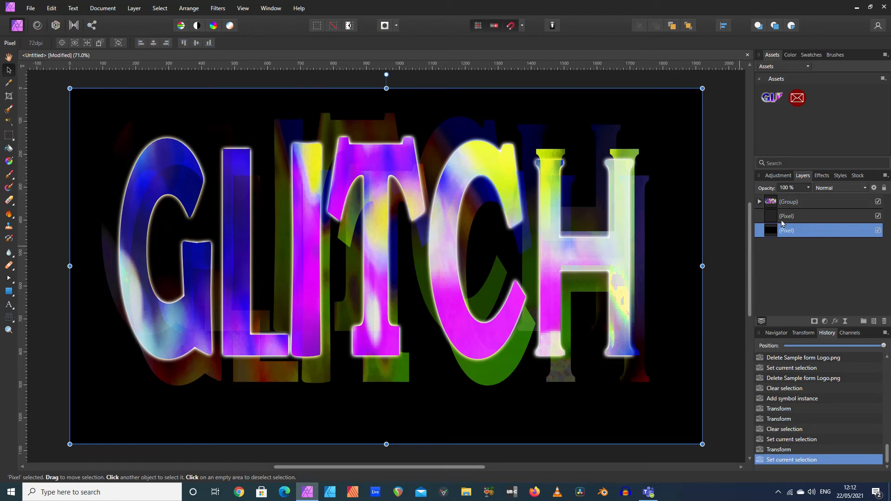
Expand the GLITCH group and its upper two Background layers to examine their nested adjustments and text layers, then collapse them.
{"action": "left_click", "coordinate": [759, 203]}
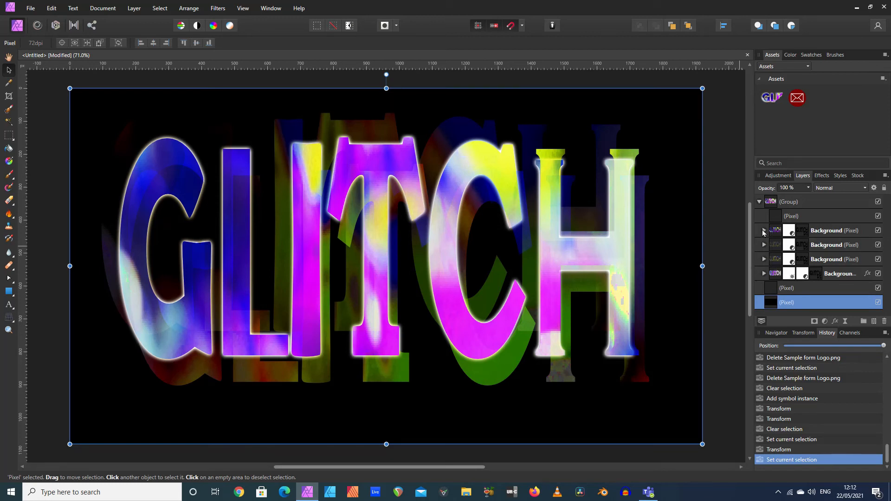
{"action": "left_click", "coordinate": [764, 231]}
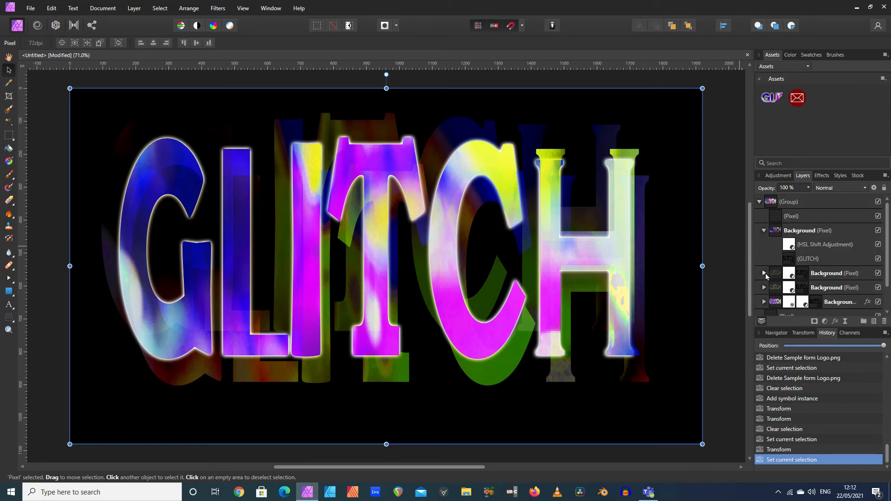
{"action": "left_click", "coordinate": [764, 273]}
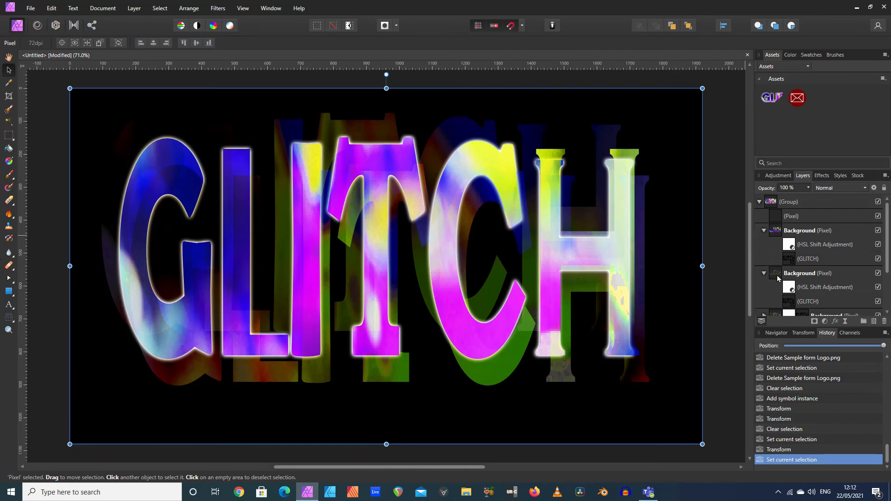
{"action": "left_click", "coordinate": [759, 202]}
{"action": "left_click", "coordinate": [759, 202]}
{"action": "left_click", "coordinate": [764, 230]}
{"action": "left_click", "coordinate": [764, 245]}
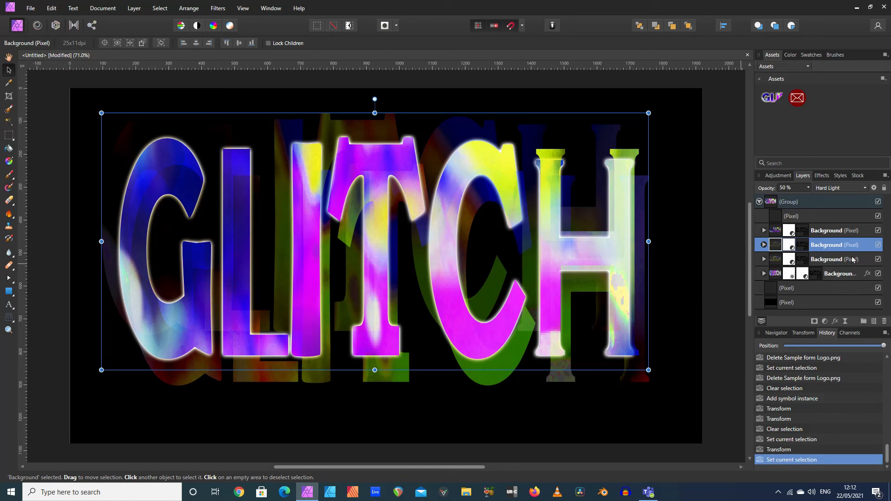
Hide the lower three Background layers inside the GLITCH group.
{"action": "left_click", "coordinate": [879, 273]}
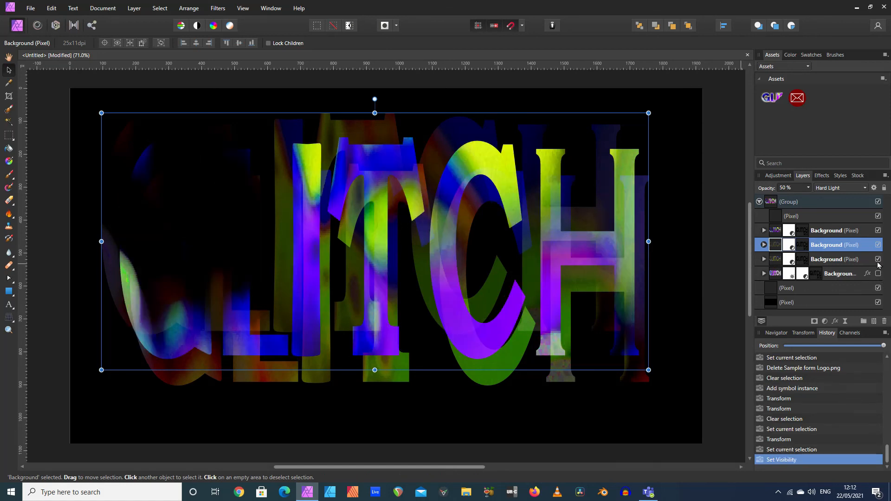
{"action": "left_click", "coordinate": [878, 259]}
{"action": "left_click", "coordinate": [879, 245]}
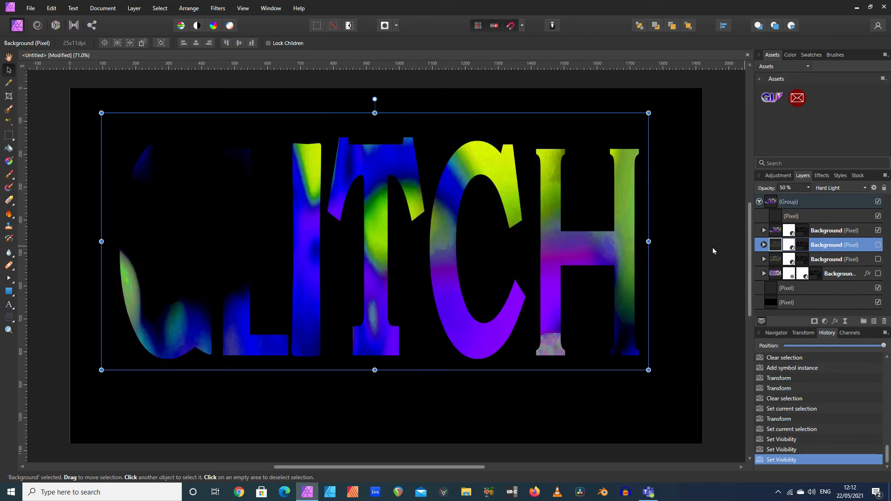
Shrink the GLITCH text nested in the top Background layer to about half size, move it near the canvas centre, and clear the selection.
{"action": "left_click", "coordinate": [778, 232]}
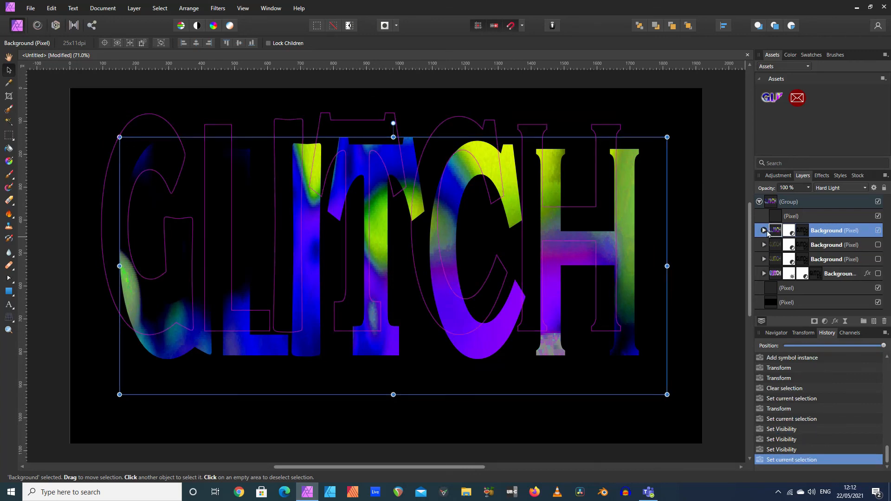
{"action": "left_click", "coordinate": [763, 230]}
{"action": "left_click", "coordinate": [788, 260]}
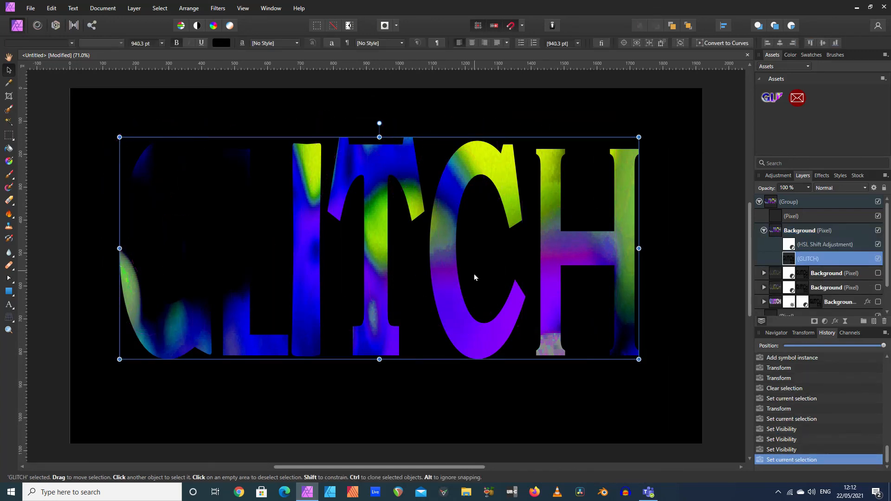
{"action": "left_click_drag", "start_coordinate": [645, 369], "coordinate": [391, 260]}
{"action": "left_click_drag", "start_coordinate": [302, 258], "coordinate": [458, 272]}
{"action": "left_click", "coordinate": [610, 256]}
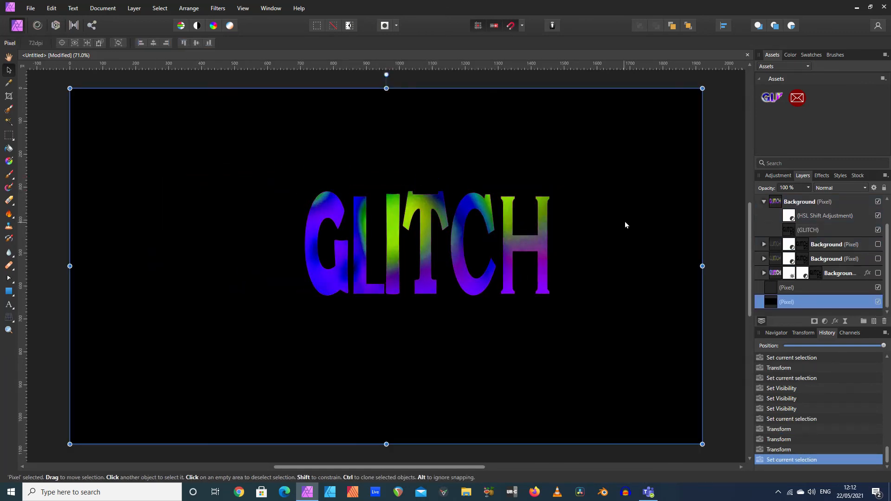
{"action": "left_click", "coordinate": [720, 198]}
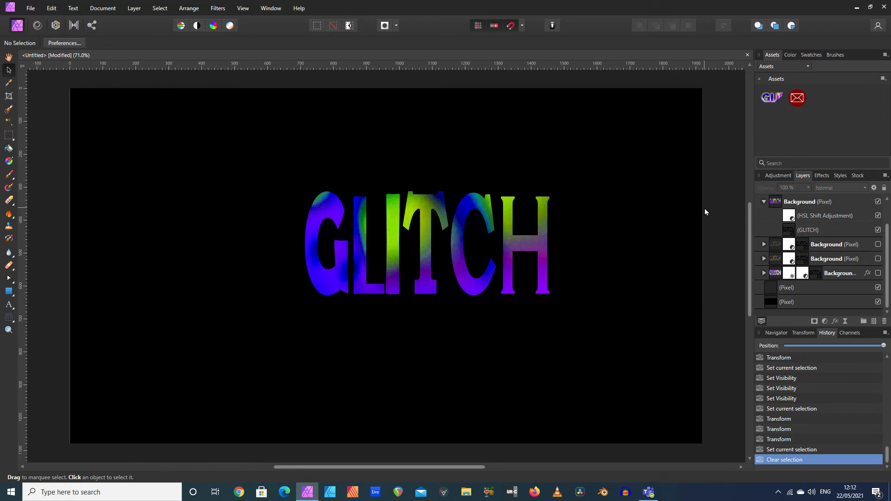